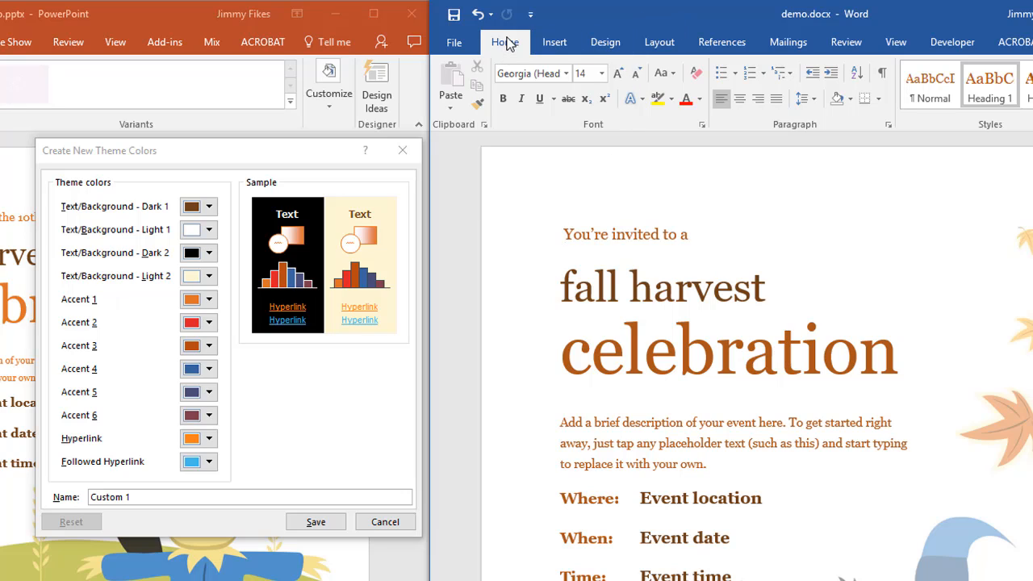
Examine the font theme colors in demo.docx and dismiss PowerPoint's Create New Theme Colors dialog without saving
click(700, 99)
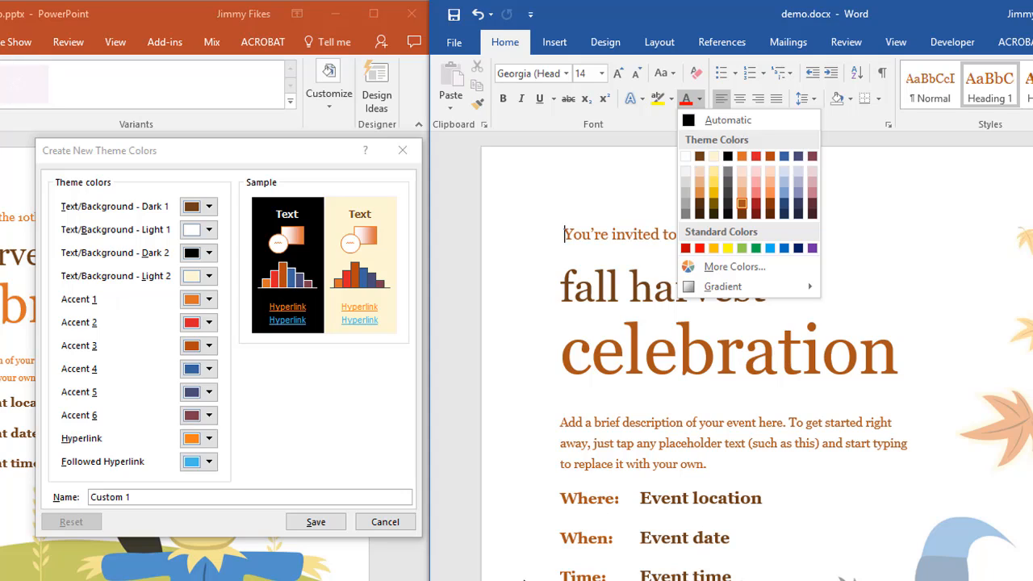
click(386, 524)
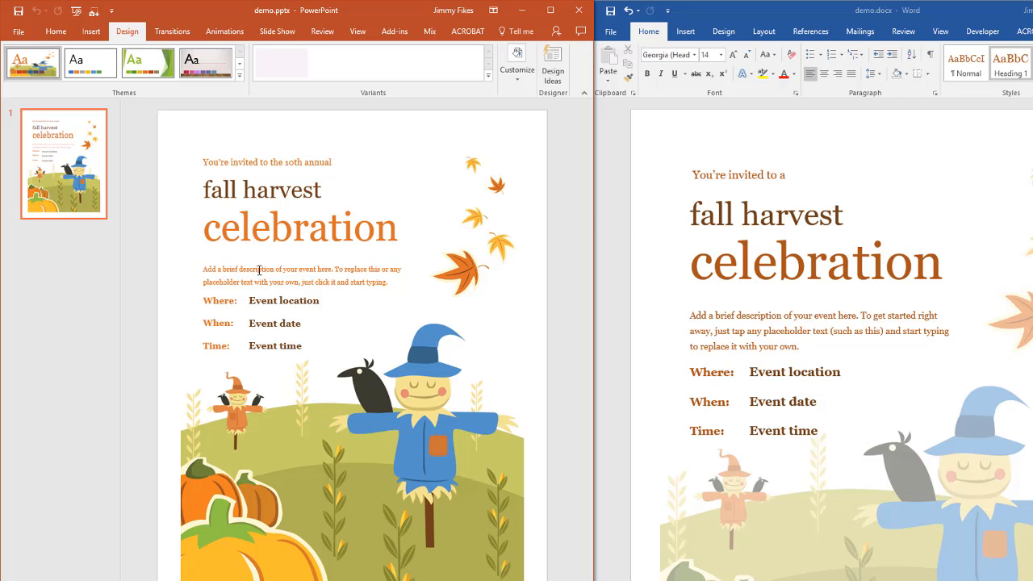
Create a new blank Word document and apply the Office theme to it
click(733, 182)
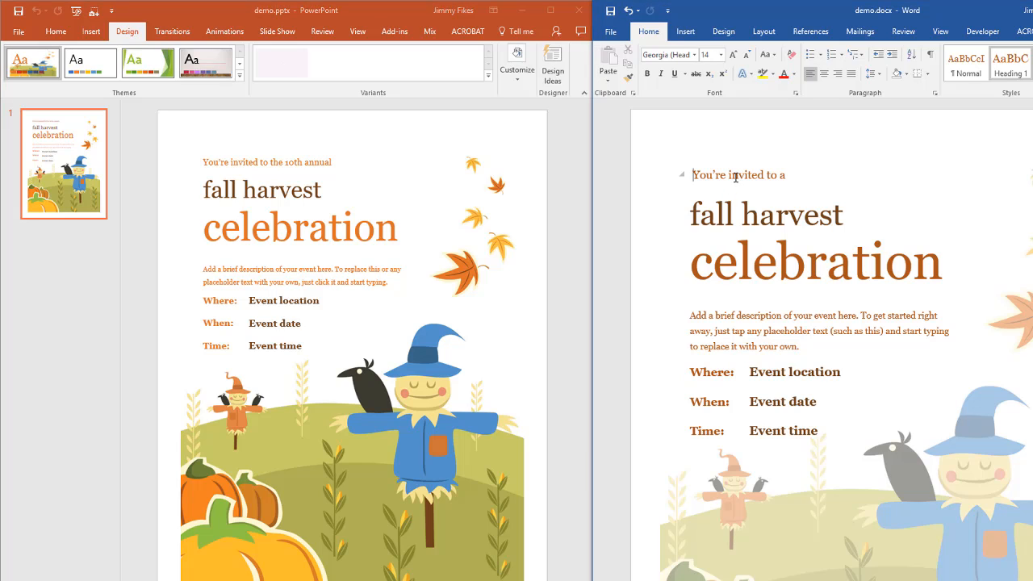
key(ctrl+n)
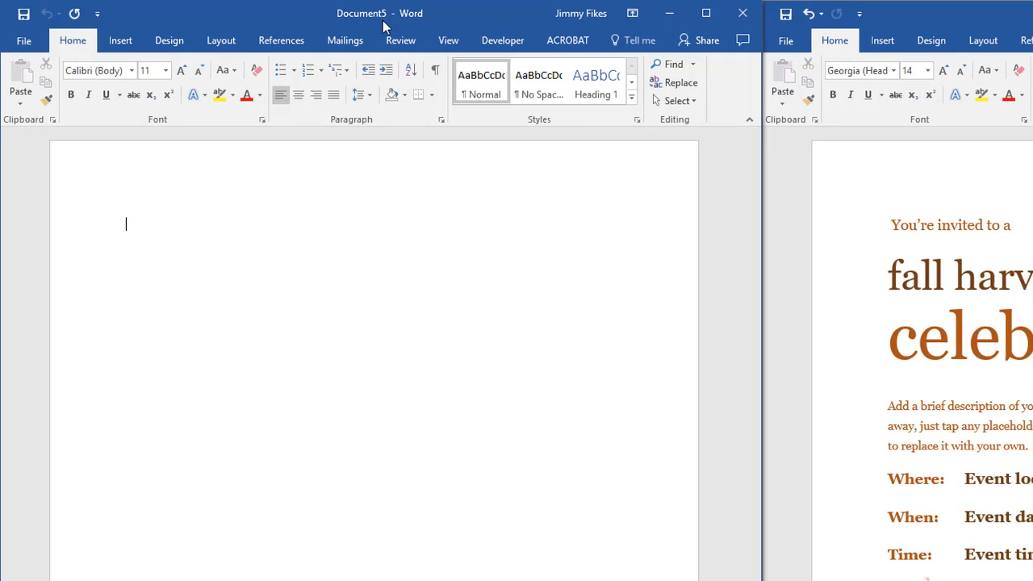
click(179, 44)
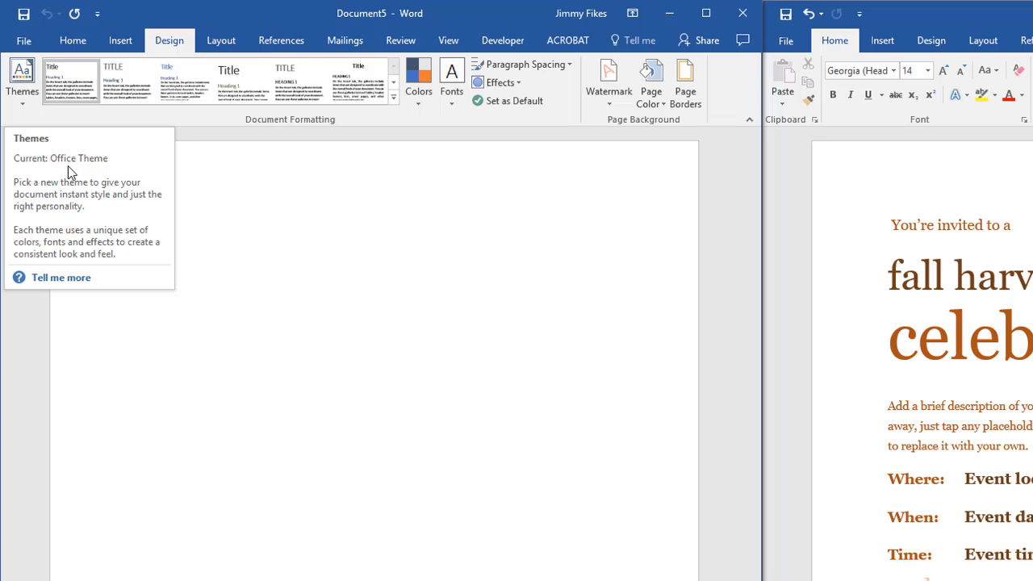
click(24, 106)
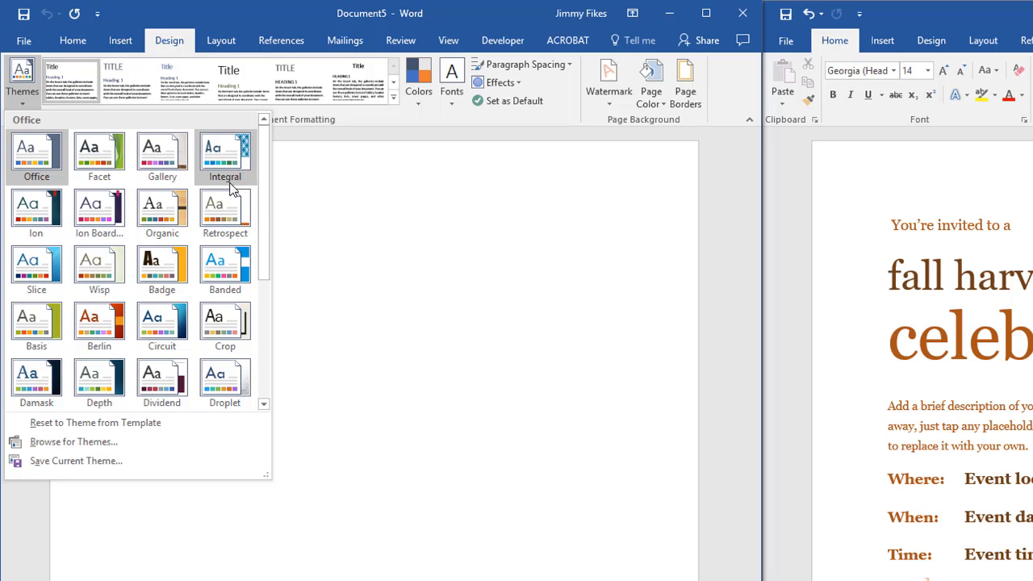
click(37, 158)
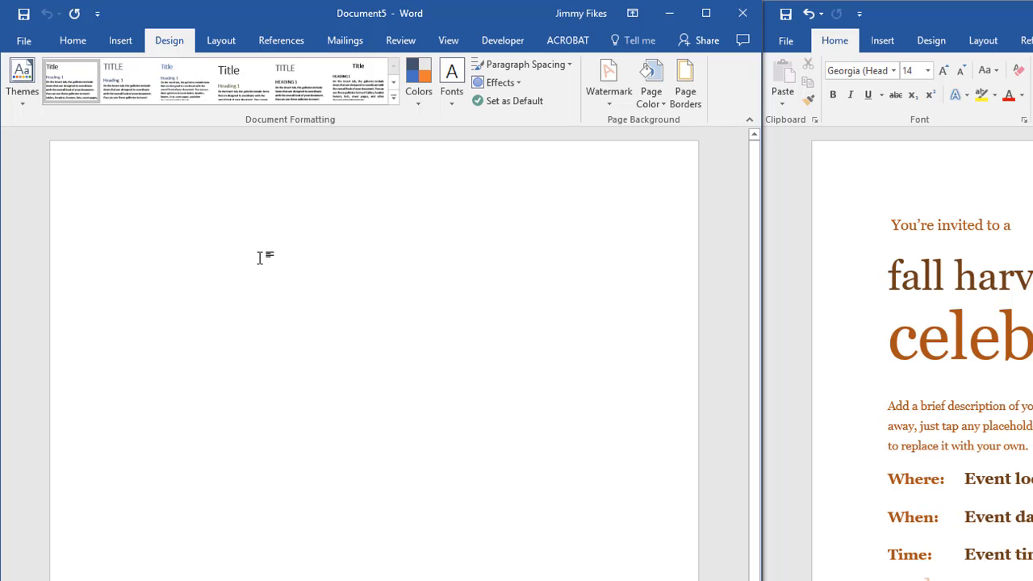
Compare the font theme color palettes of the blank Word document and demo.docx
click(73, 42)
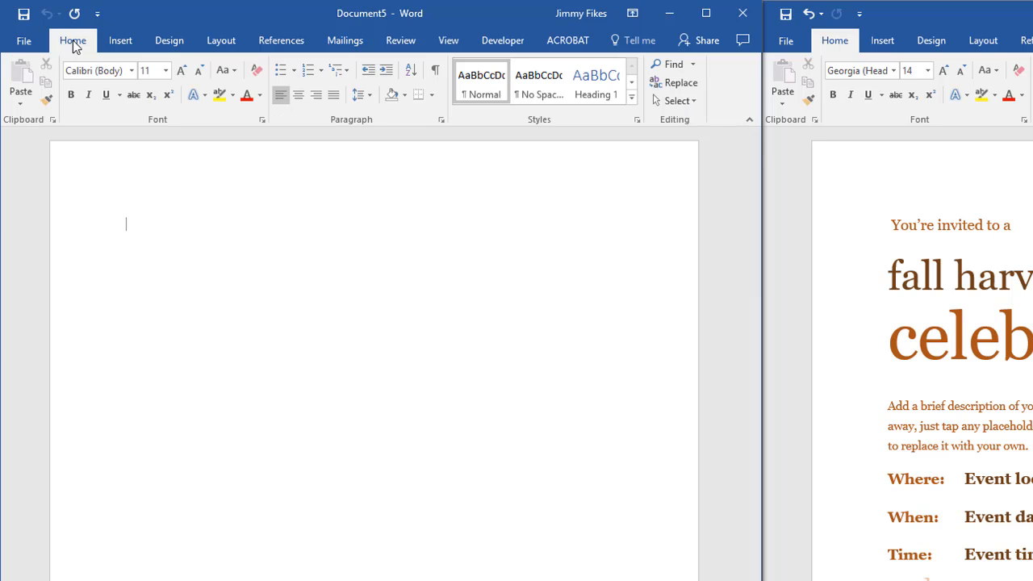
click(260, 95)
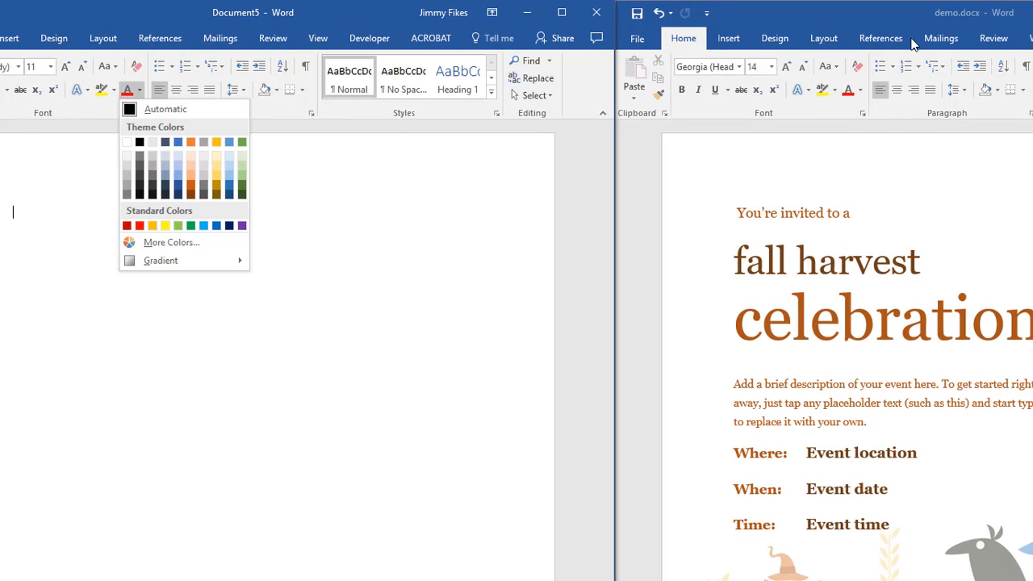
click(864, 93)
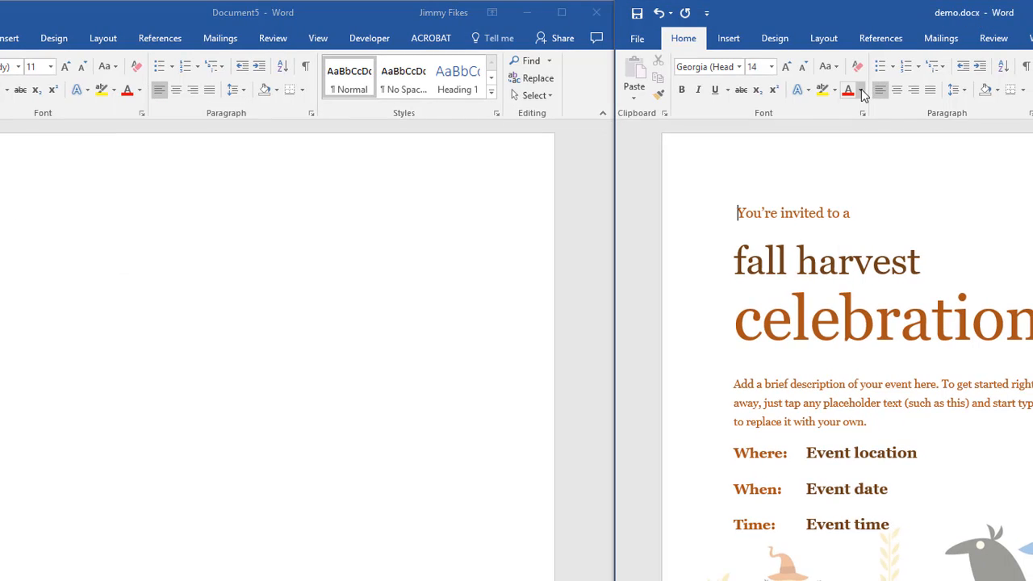
click(863, 91)
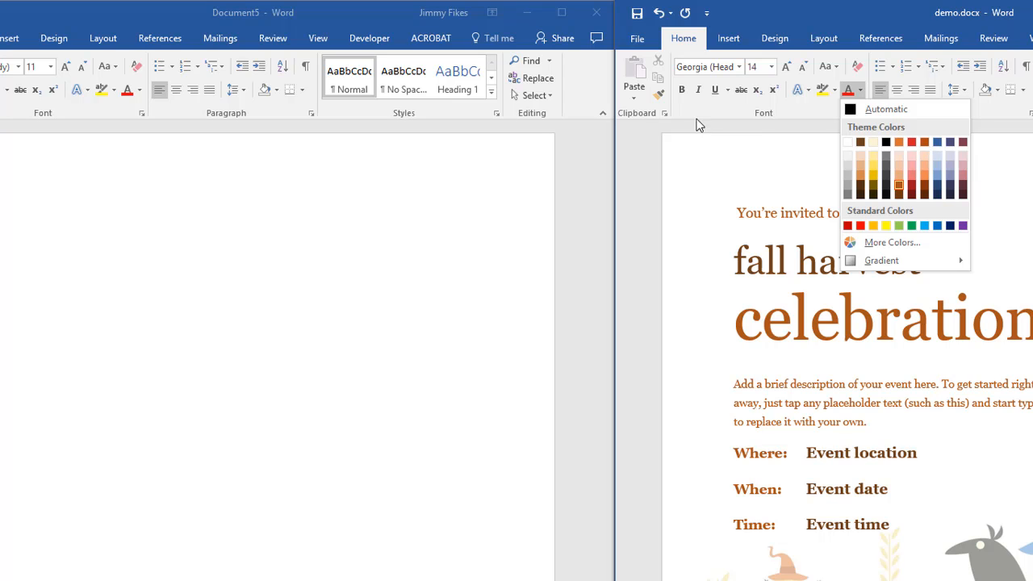
click(138, 91)
click(139, 91)
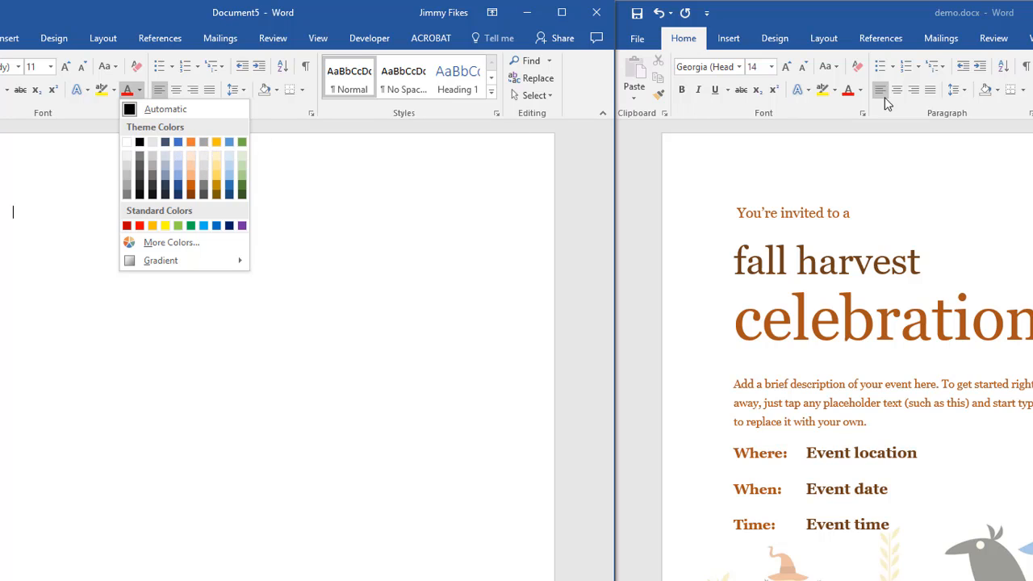
click(861, 95)
click(861, 96)
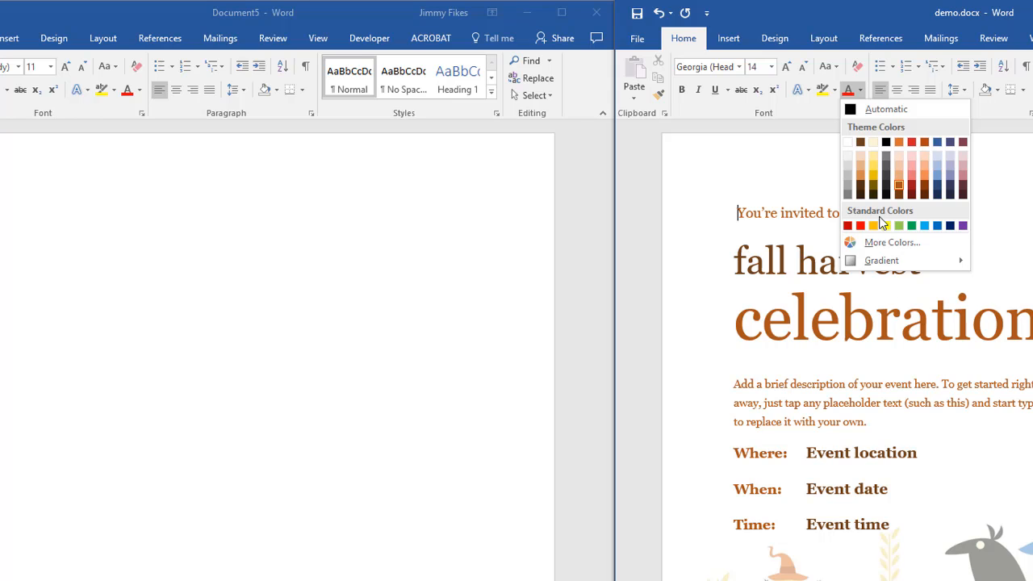
click(282, 161)
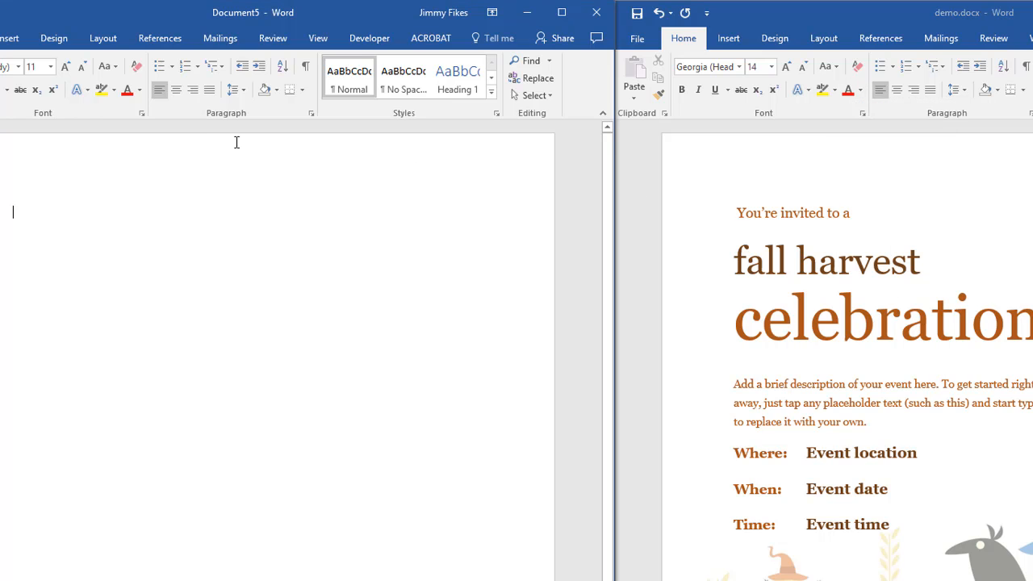
click(139, 90)
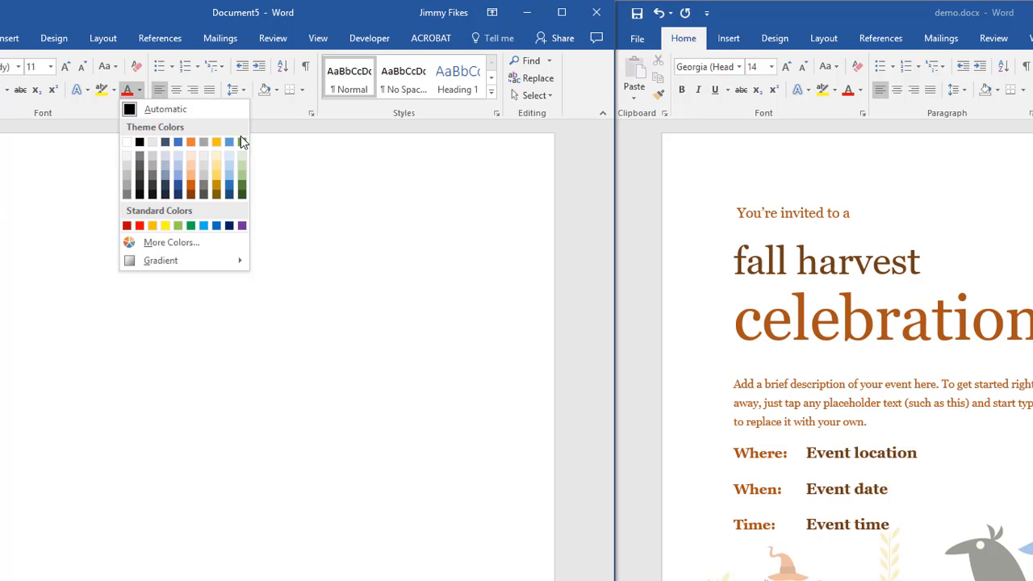
click(290, 202)
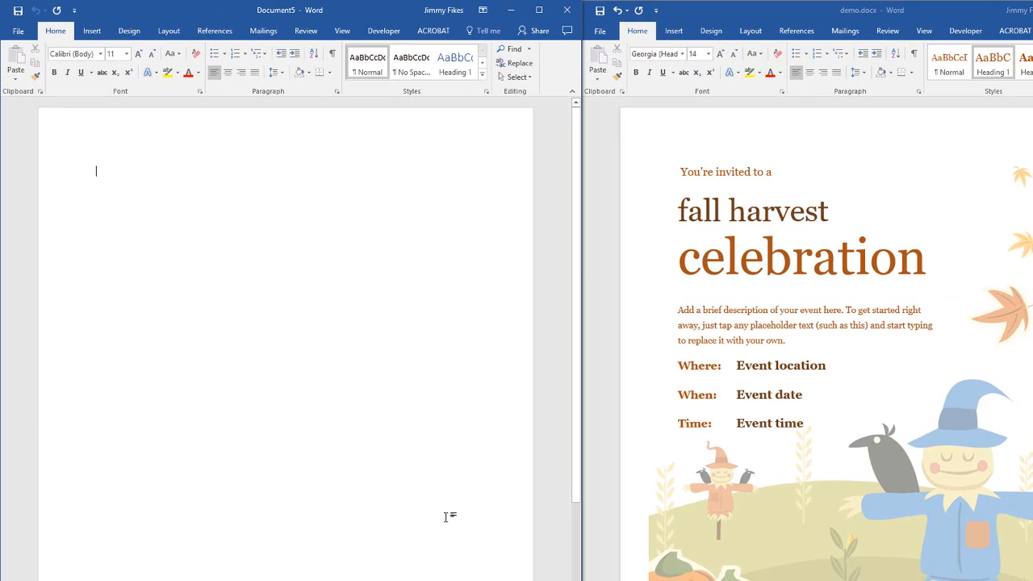
Show the demo.xlsx workbook in Excel beside the blank Word document and examine Word's font theme colors
click(481, 579)
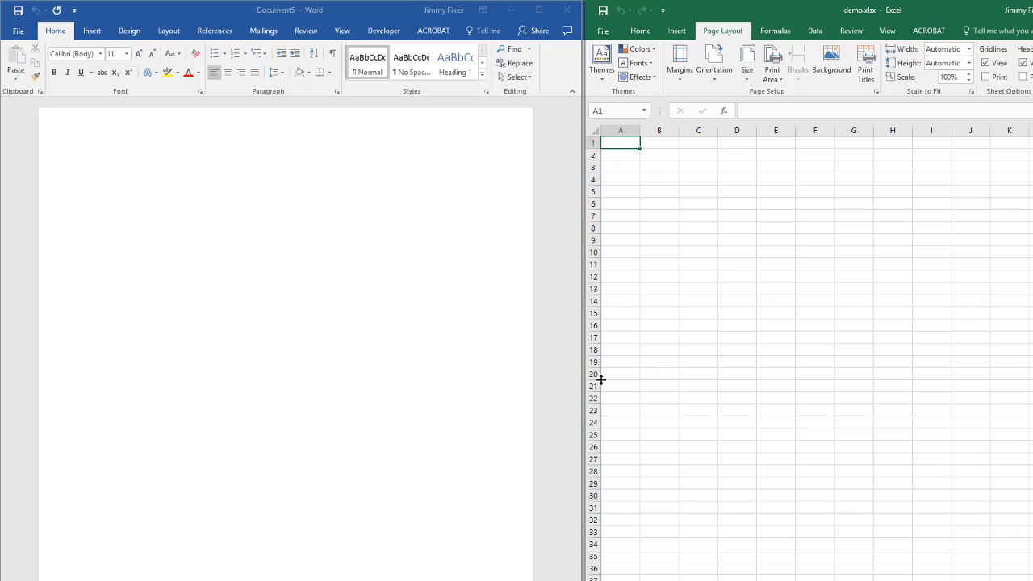
click(198, 74)
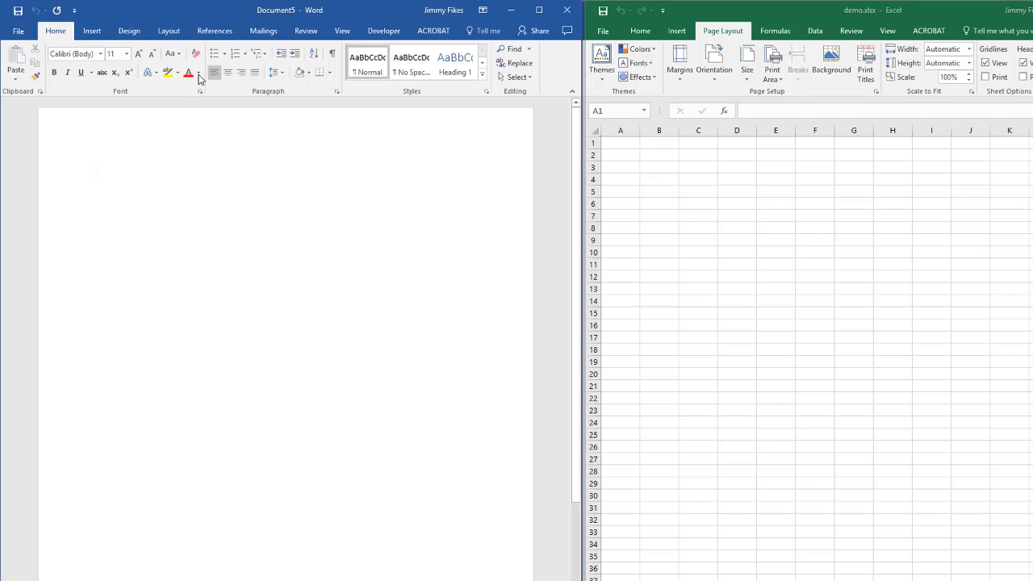
click(199, 74)
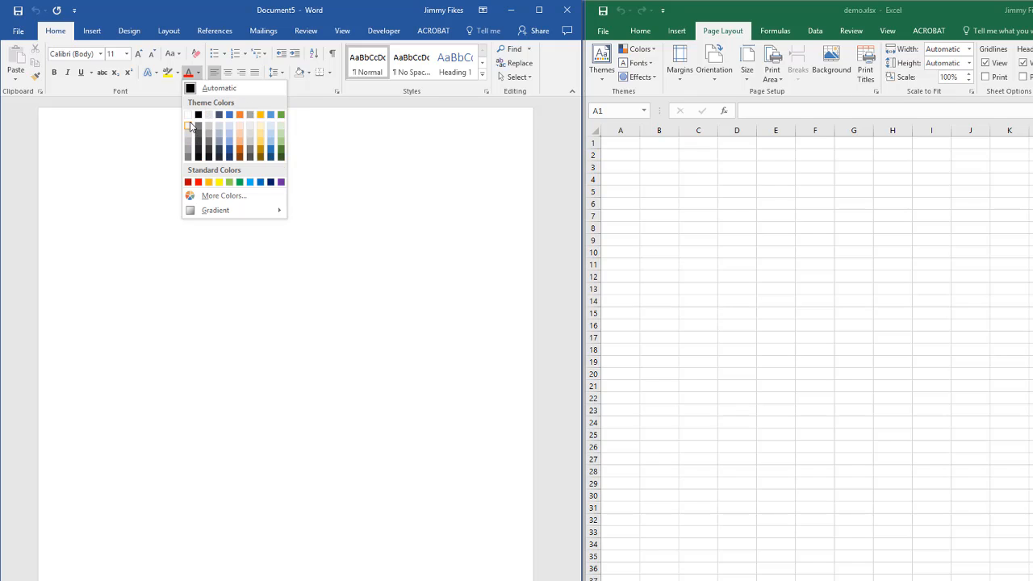
Open the Create New Theme Colors dialog for the blank Word document and move it clear for comparison
click(129, 32)
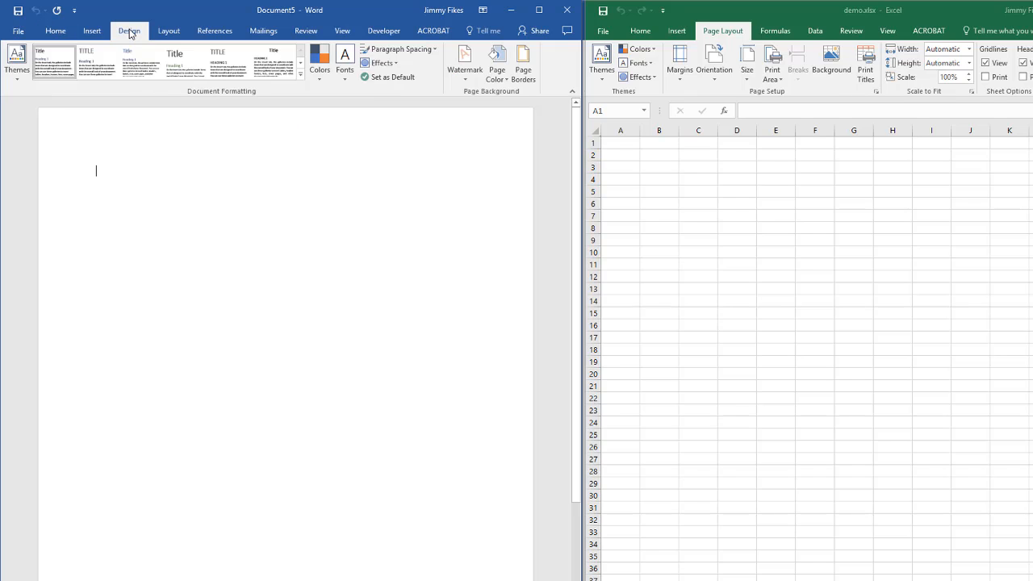
click(321, 74)
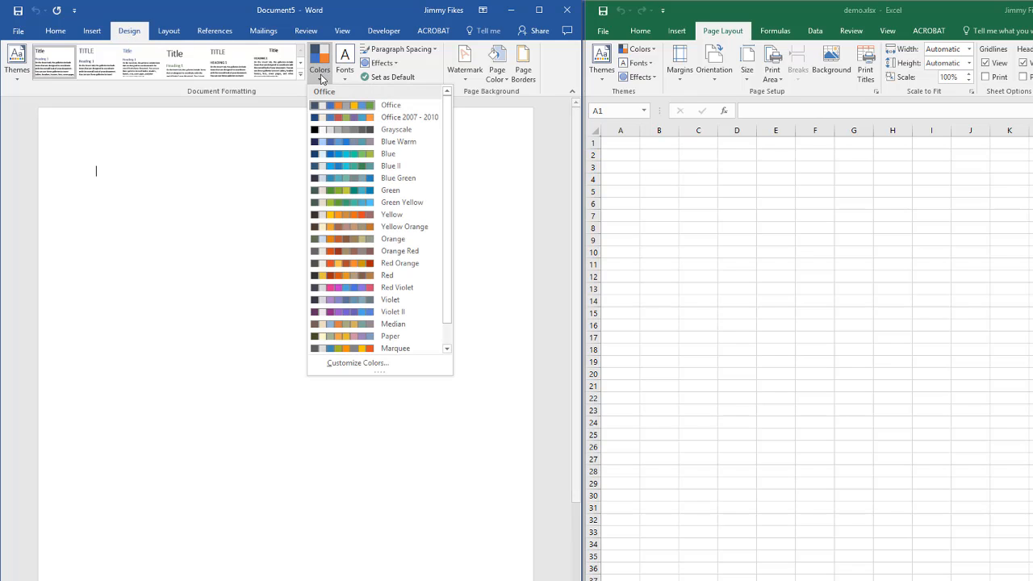
click(361, 362)
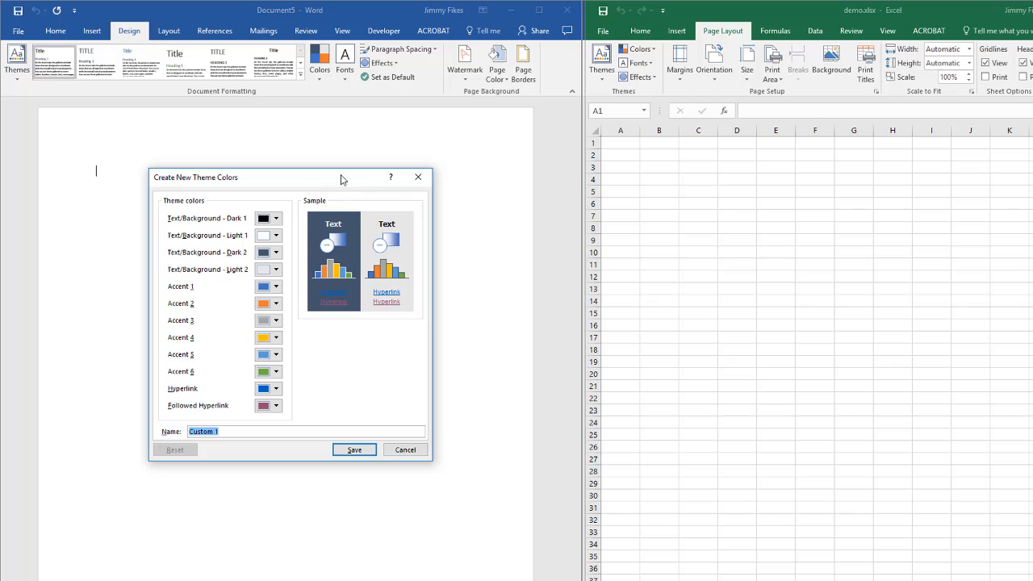
drag(340, 179, 461, 119)
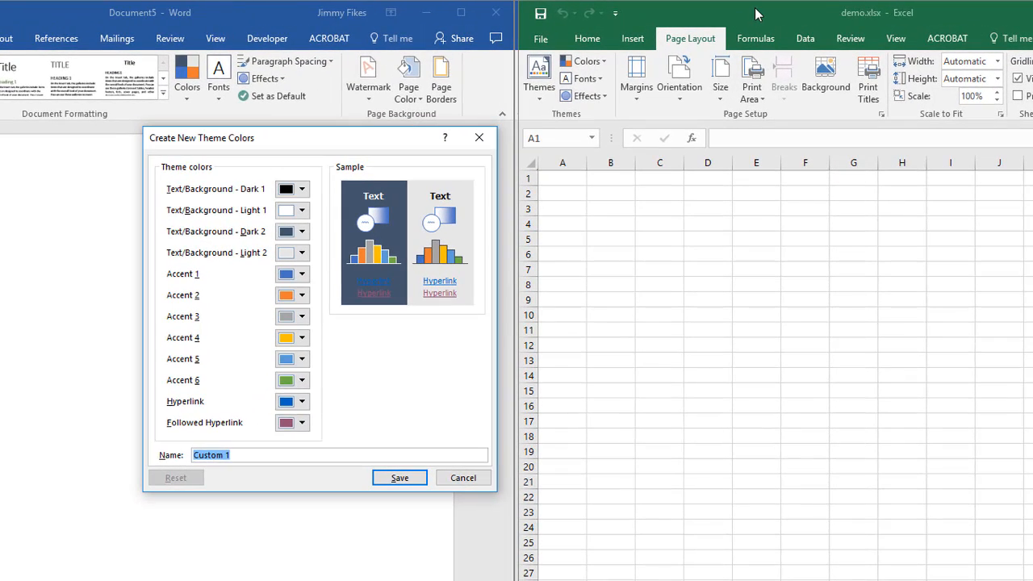
Open the Create New Theme Colors dialog for demo.xlsx in Excel and place it beside Word's dialog
click(756, 13)
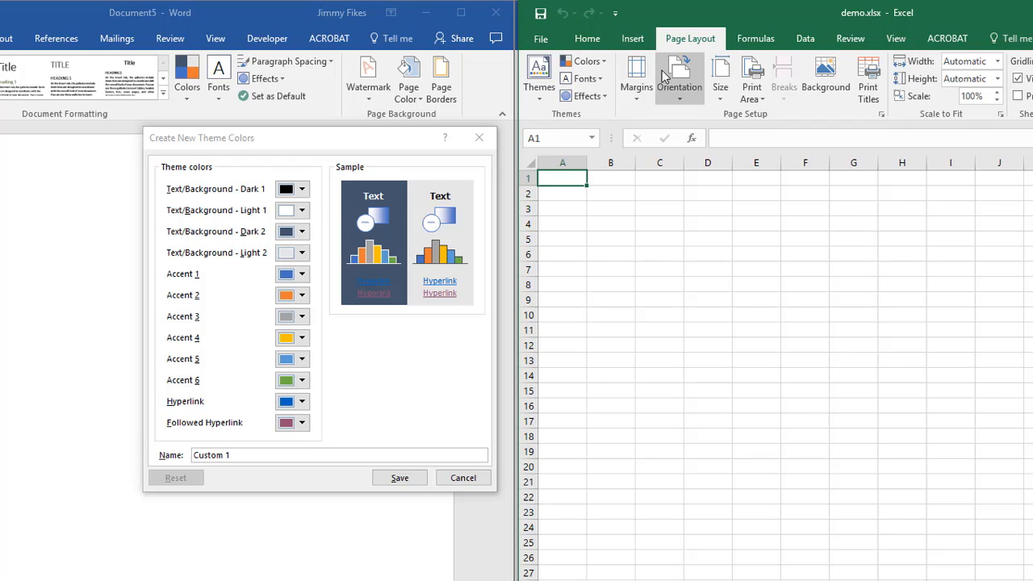
click(605, 63)
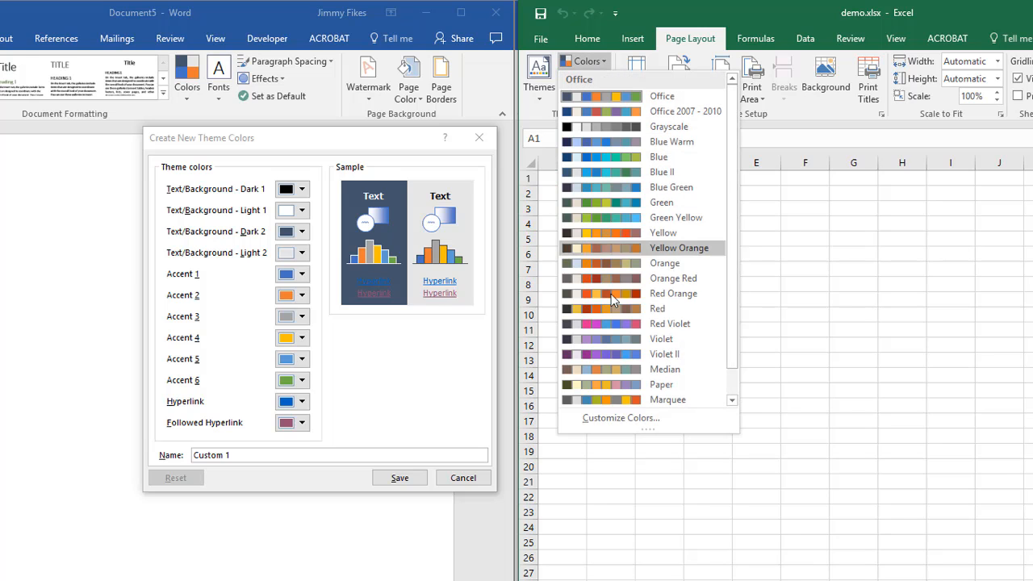
click(619, 417)
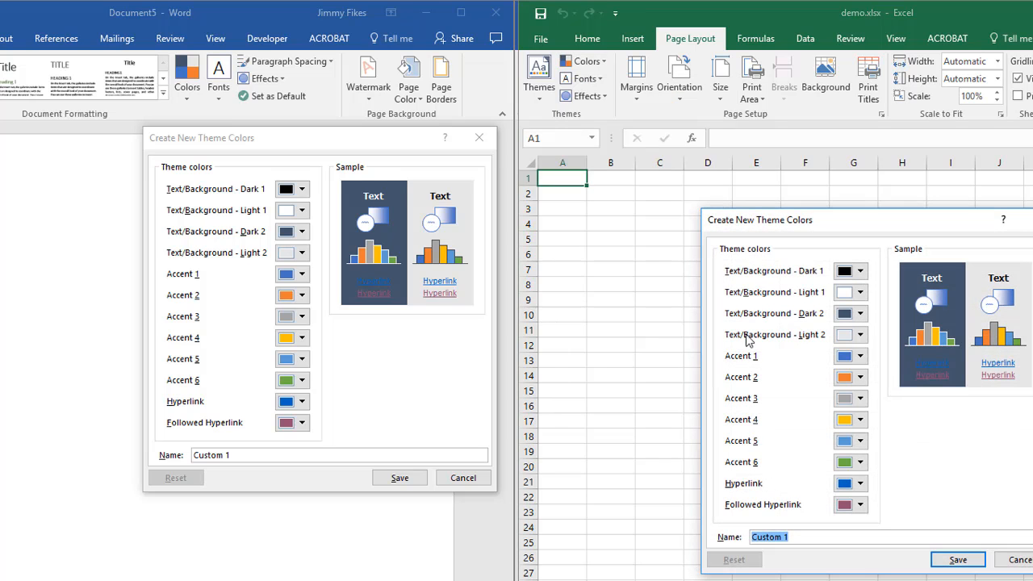
drag(797, 218, 629, 141)
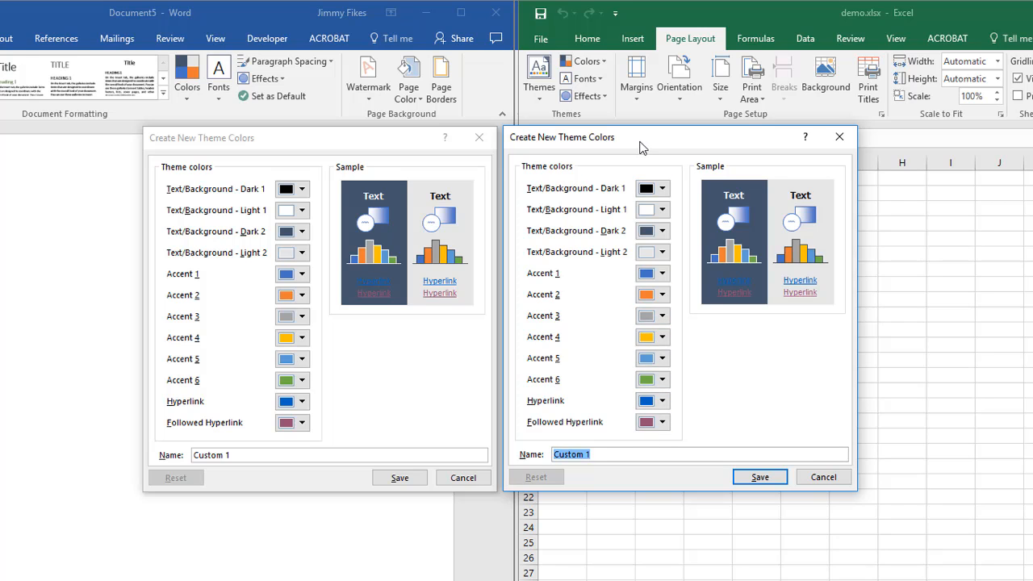
drag(643, 150, 661, 148)
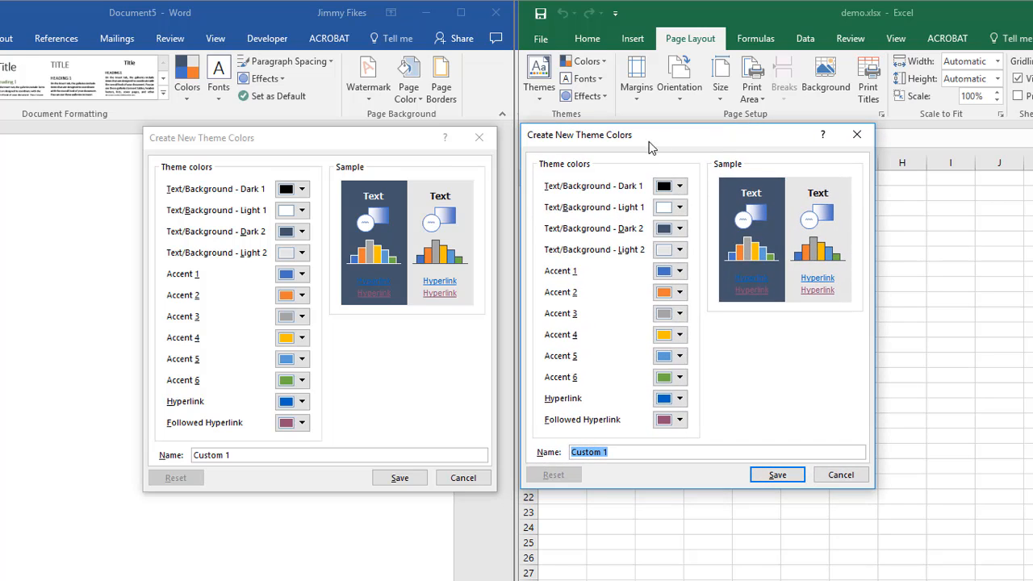
Dismiss Word's Create New Theme Colors dialog and compare Word's font color palette with Excel's theme color list
click(412, 150)
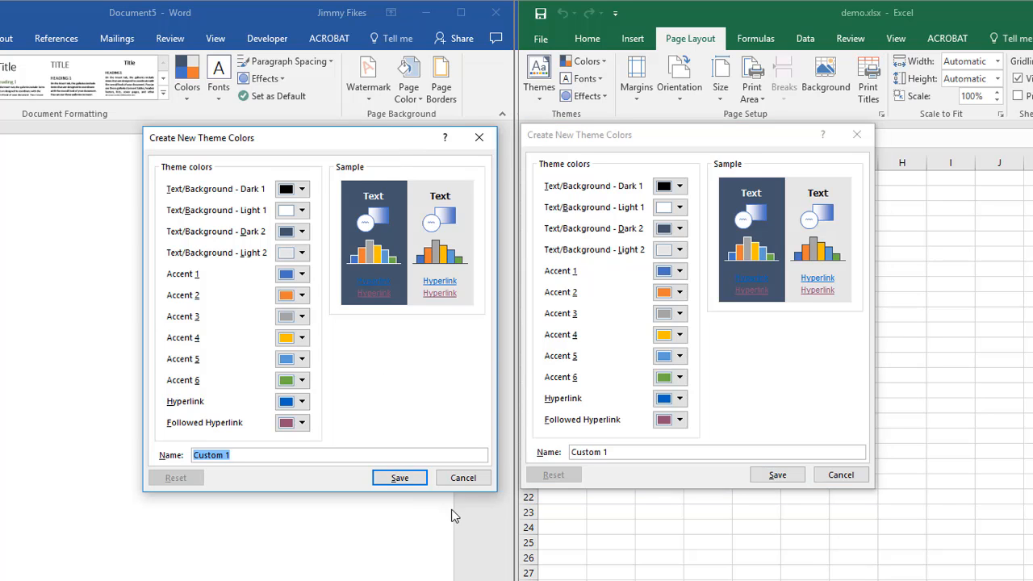
click(459, 483)
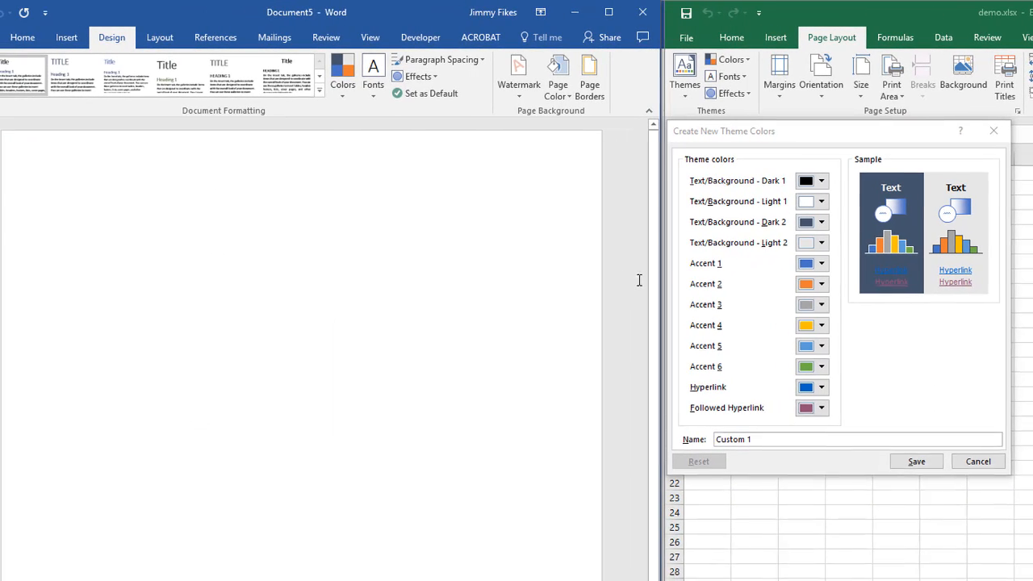
click(34, 41)
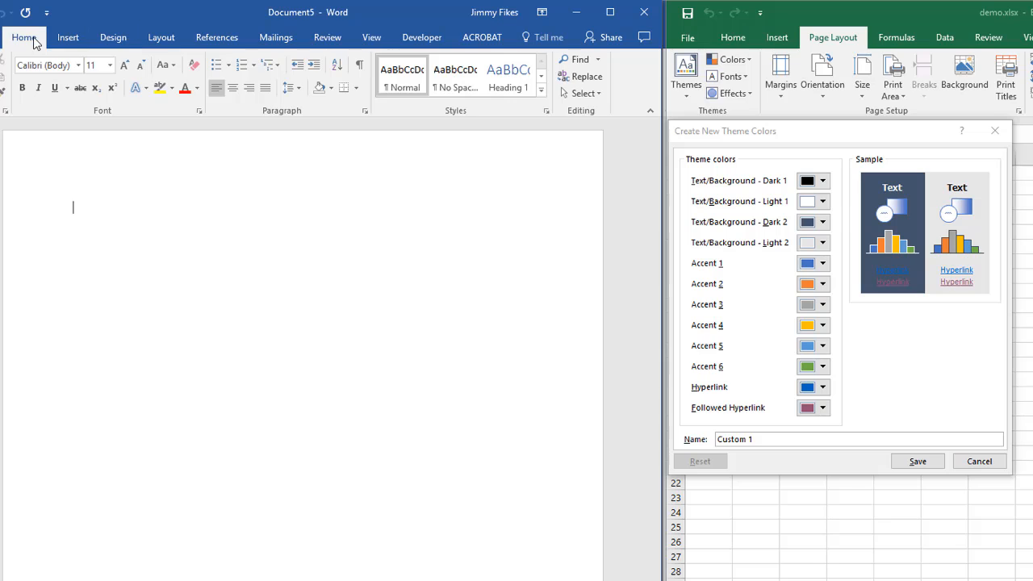
click(197, 89)
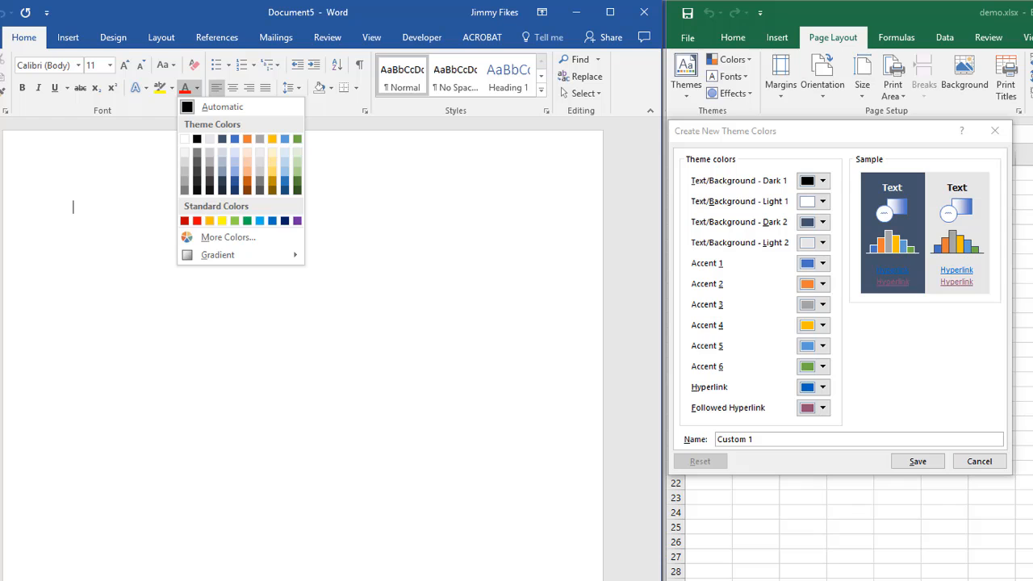
Switch to demo.pptx in PowerPoint and examine the font theme colors for the "celebration" text
key(alt+Tab)
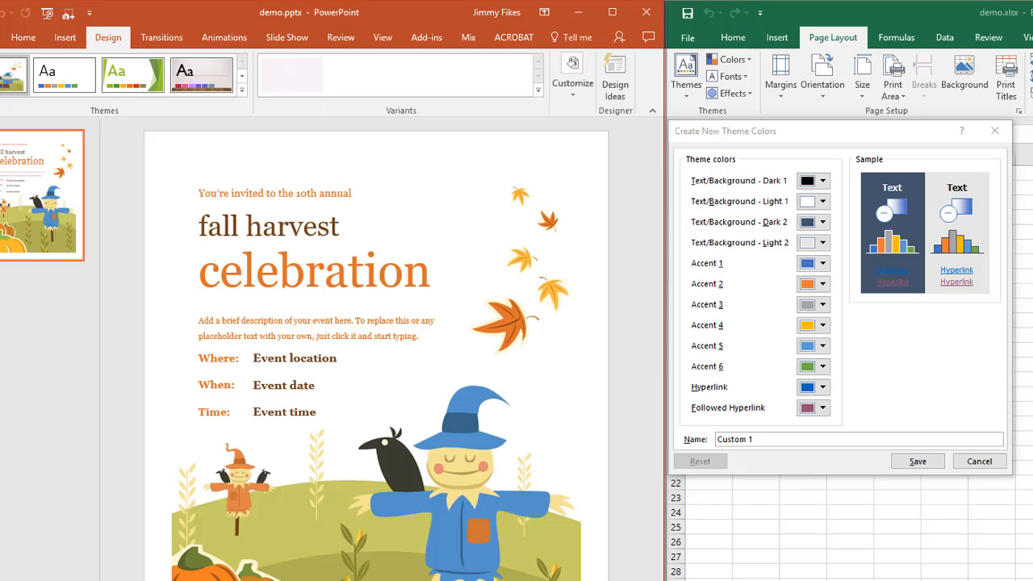
click(34, 39)
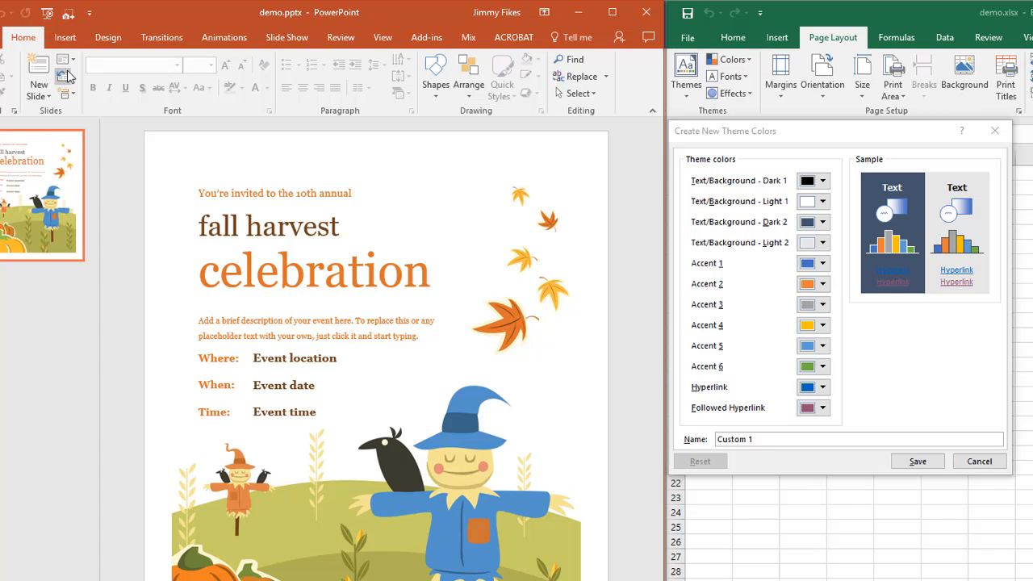
click(297, 277)
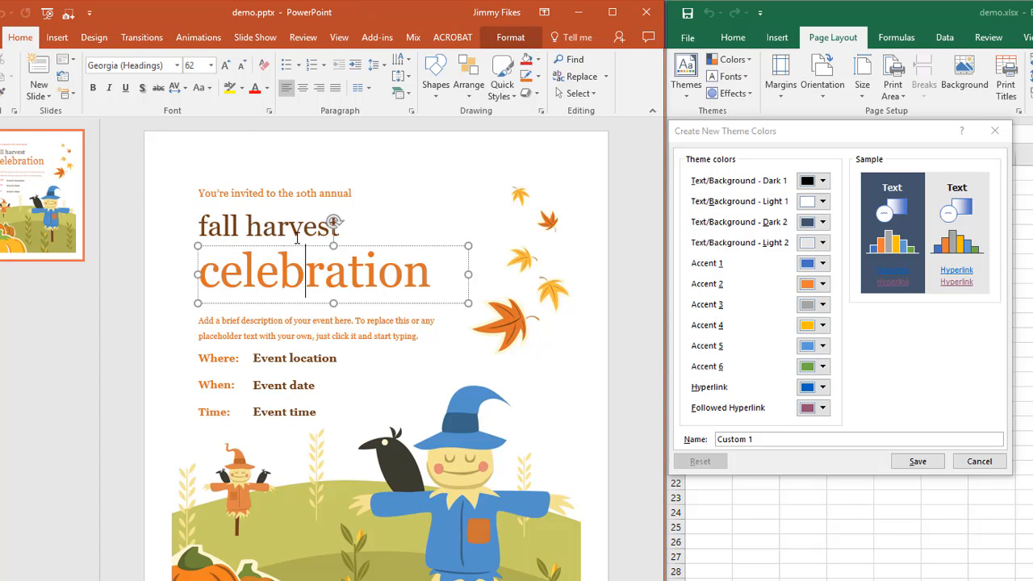
click(267, 88)
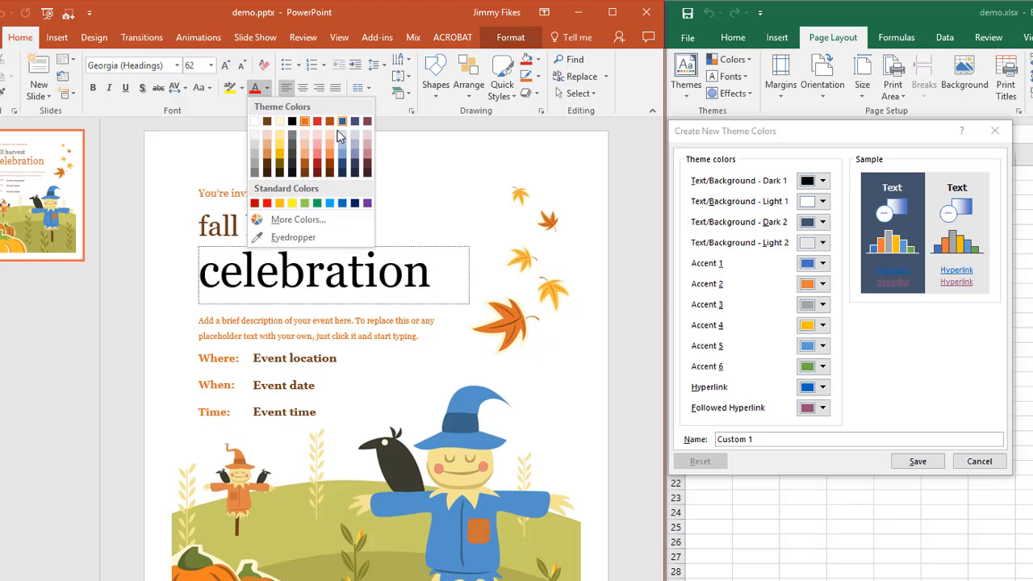